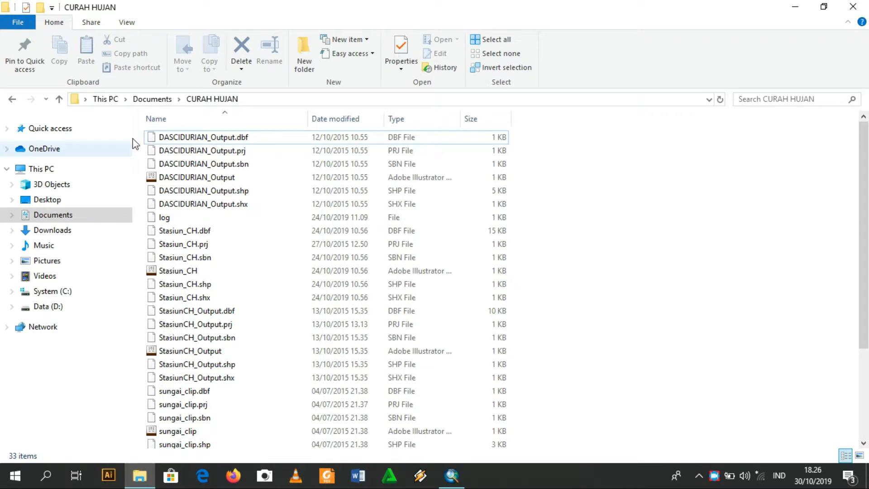
- Select the six DASCIDURIAN_Output files in the CURAH HUJAN folder and add them to the ArcMap map
left_click(212, 137)
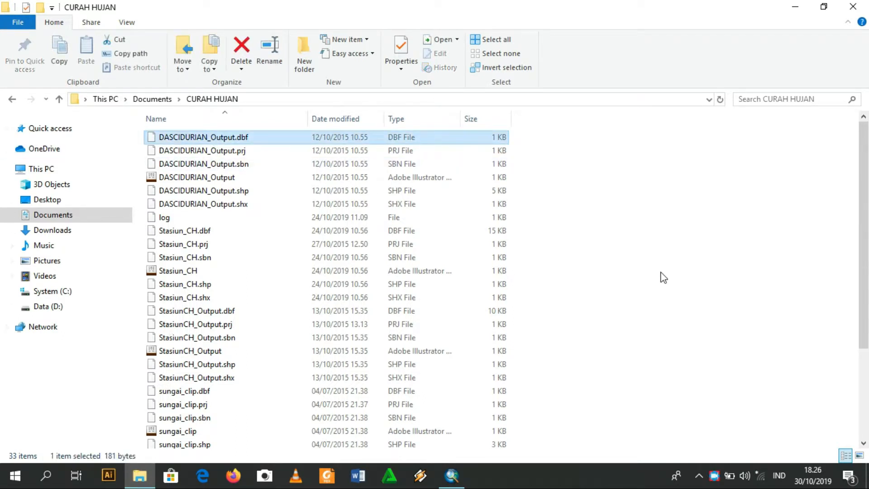
key("shift+Down")
key("shift+Down")
key("shift+Down")
key("shift+Down")
key("shift+Down")
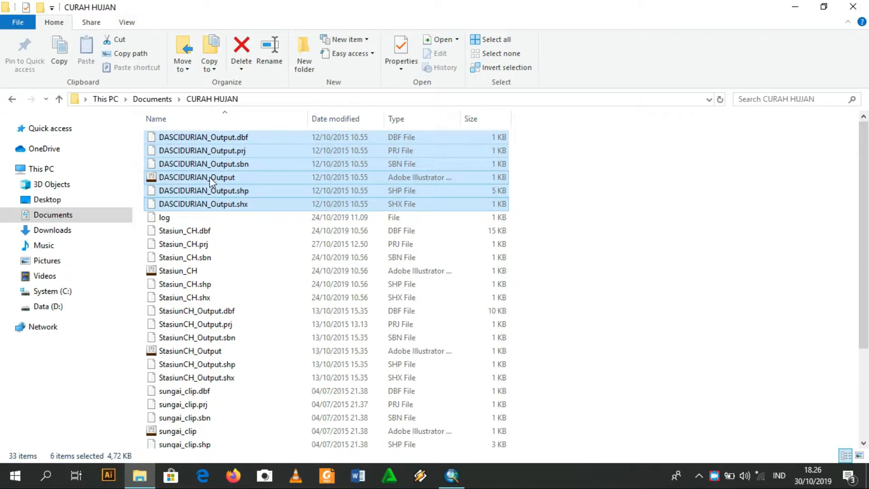
left_click_drag(210, 178, 394, 292)
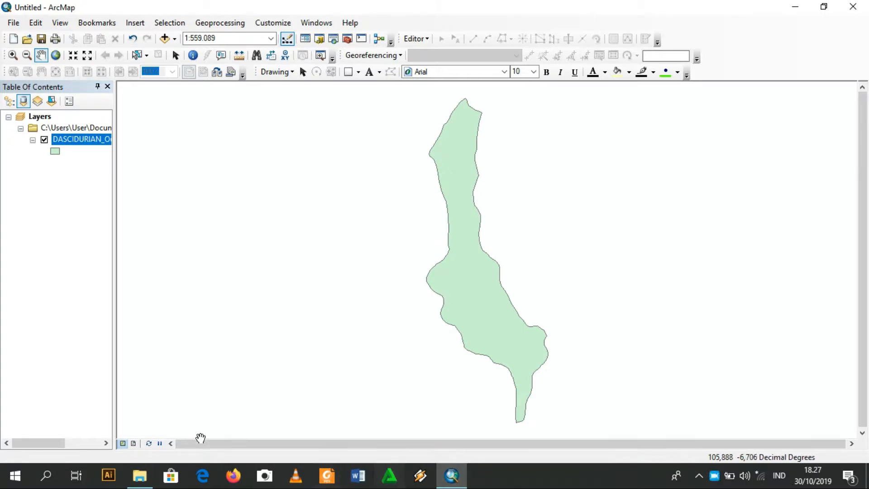
- Return to the CURAH HUJAN folder in File Explorer and add the Stasiun_CH shapefile's files to the ArcMap map
left_click(139, 477)
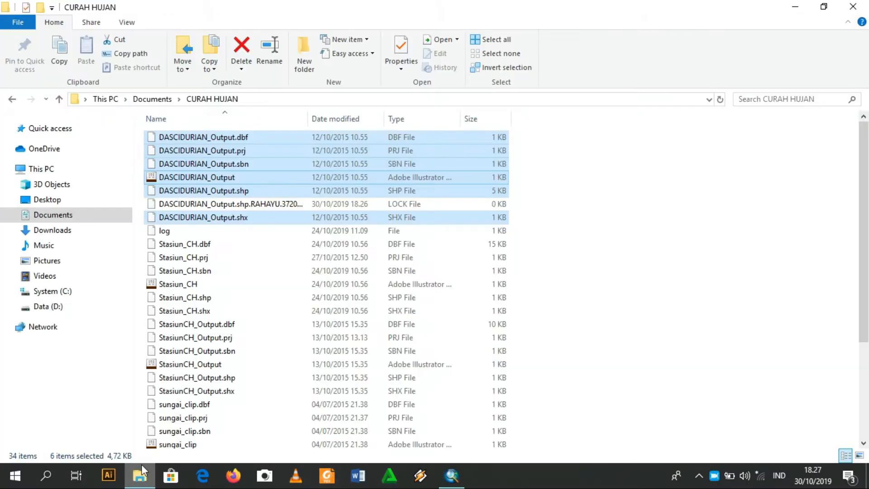
left_click(201, 245)
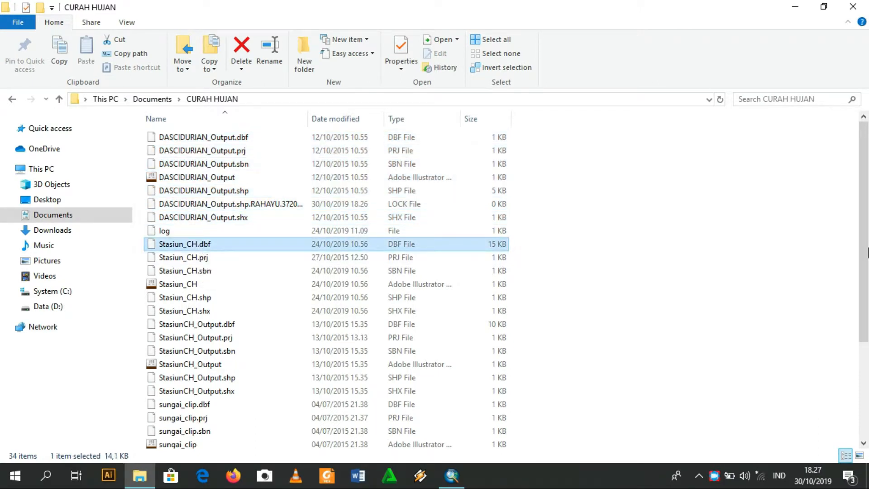
key("shift+Down")
key("shift+Down")
key("shift+Down")
key("shift+Down")
key("shift+Down")
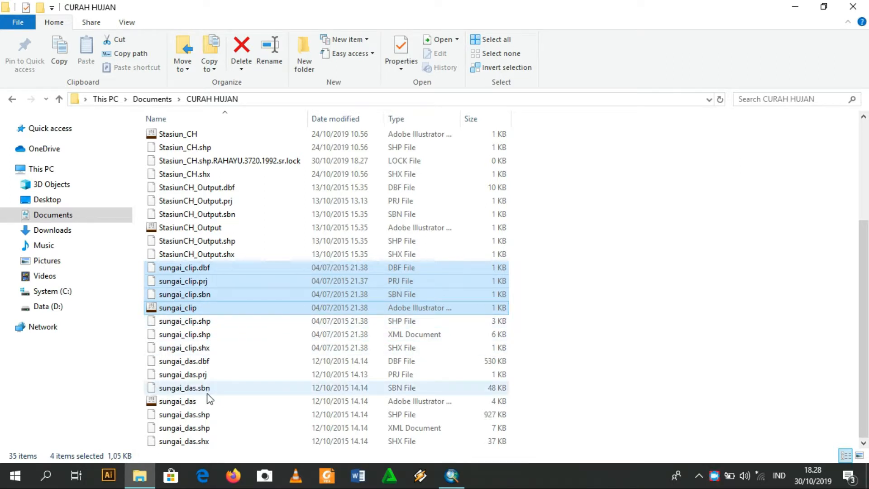
- Select all seven sungai_das files in the CURAH HUJAN folder and add them to the ArcMap map
left_click(202, 362)
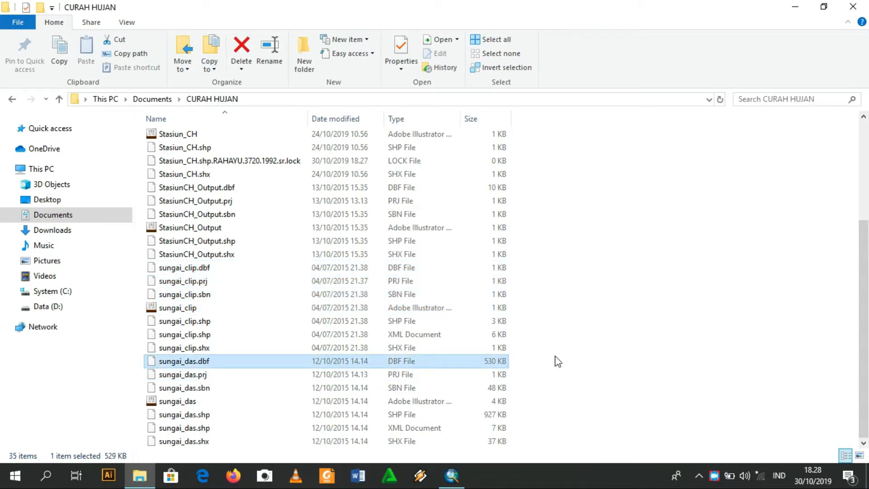
key("shift+Down")
key("shift+Down")
key("shift+Down")
key("shift+Down")
key("shift+Down")
key("shift+Down")
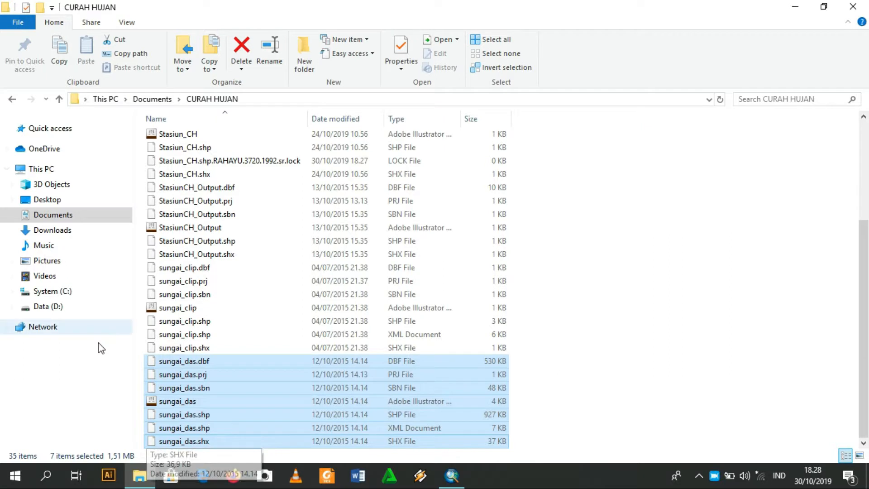
left_click_drag(257, 395, 463, 345)
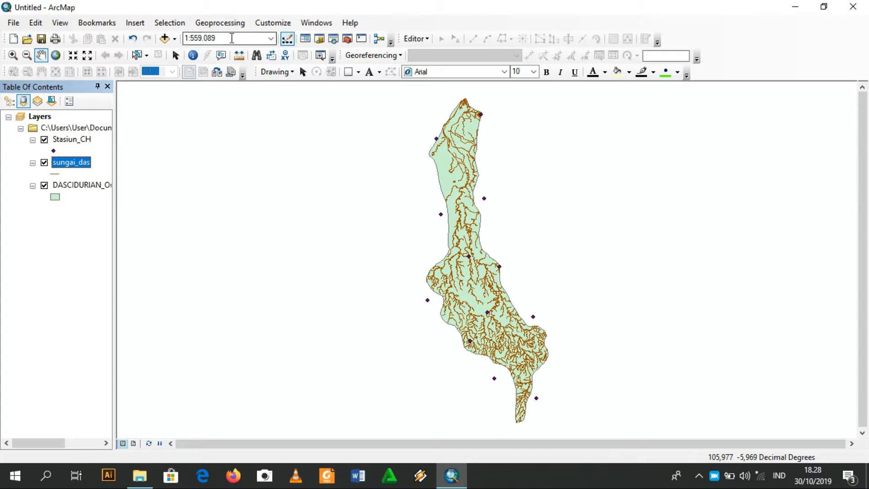
- Find the Create Thiessen Polygons tool and run it on Stasiun_CH, saving the output as thiessen.shp in the CURAH HUJAN folder
left_click(338, 39)
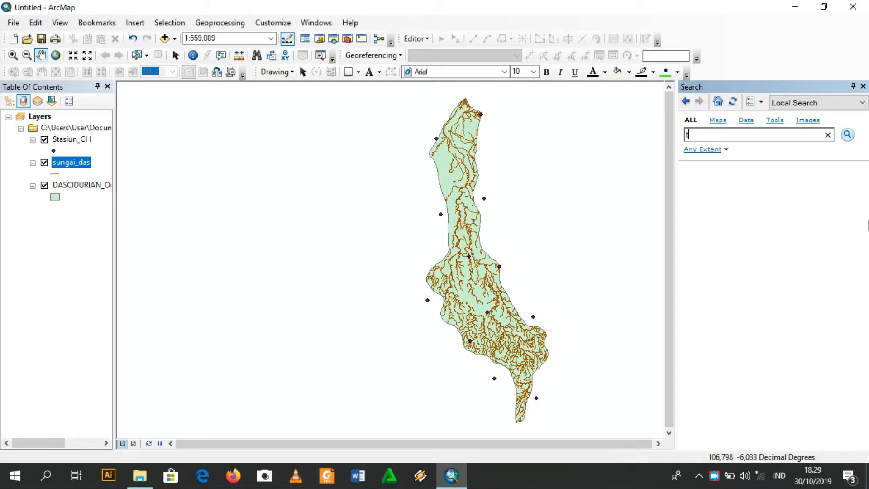
type("essen")
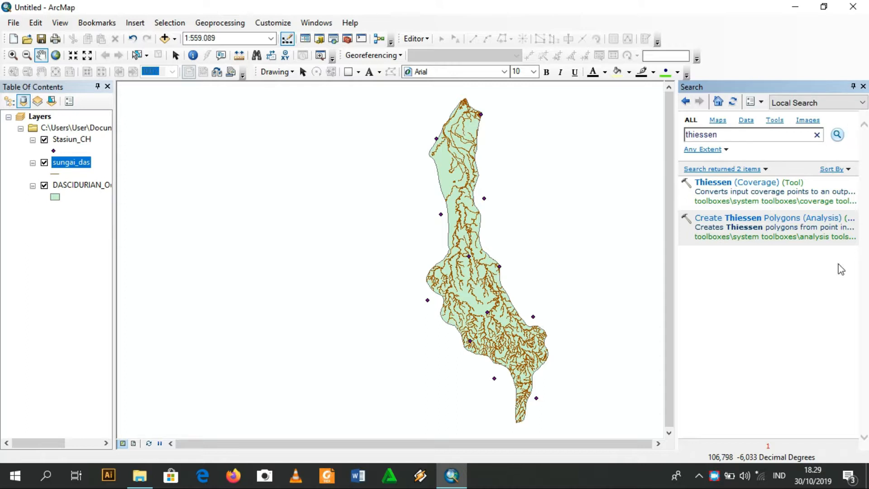
left_click(752, 217)
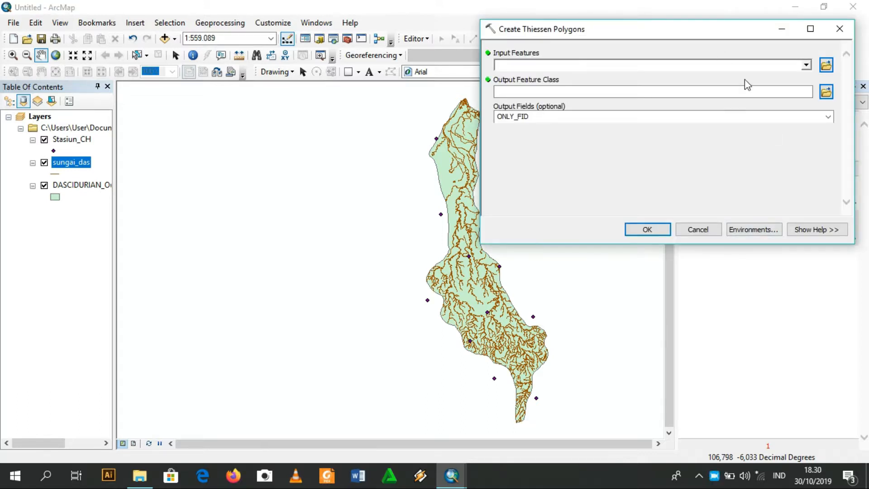
left_click(806, 65)
left_click(554, 78)
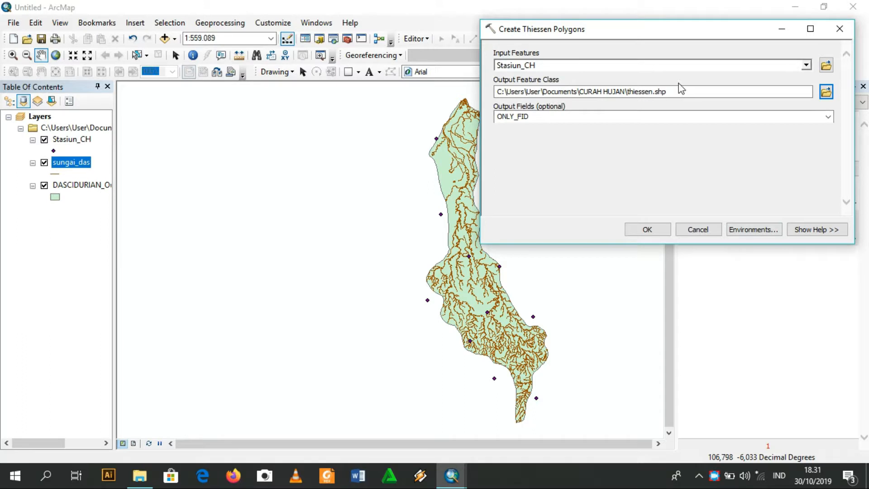
left_click(642, 230)
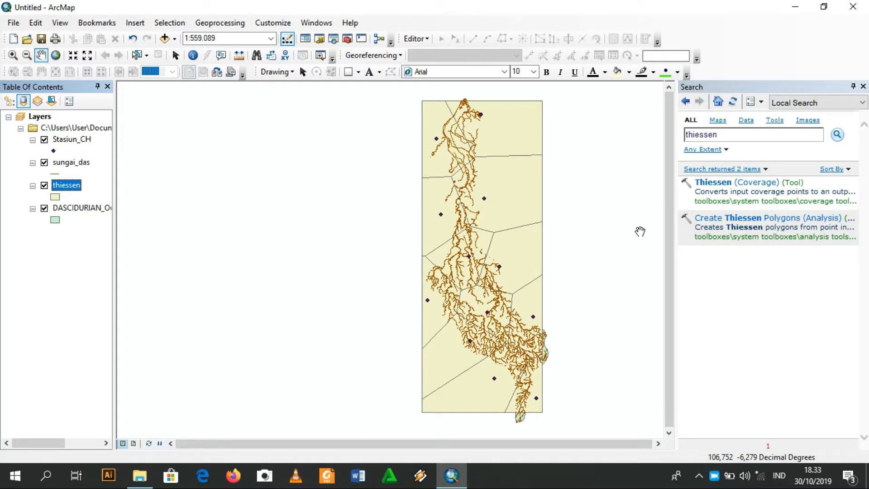
- Search for "clip", open Clip (Analysis), and set thiessen as input features and DASCIDURIAN_Output as clip features
key("ctrl+f")
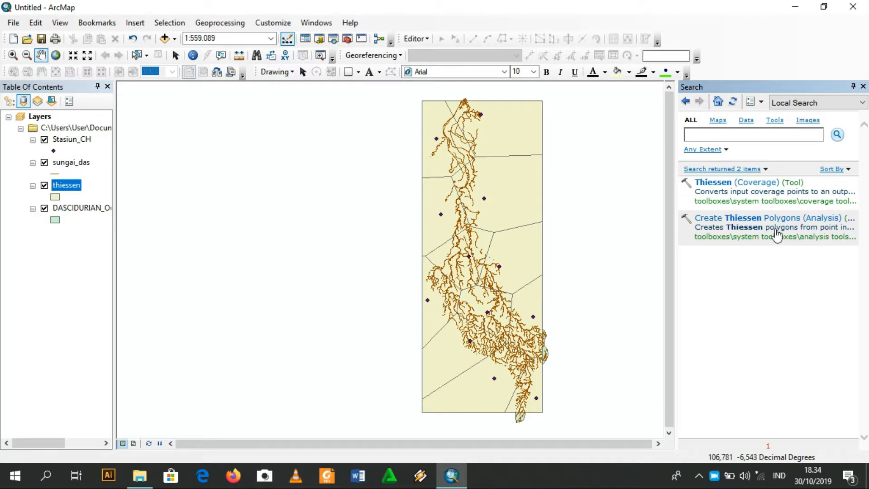
type("clip")
left_click(837, 136)
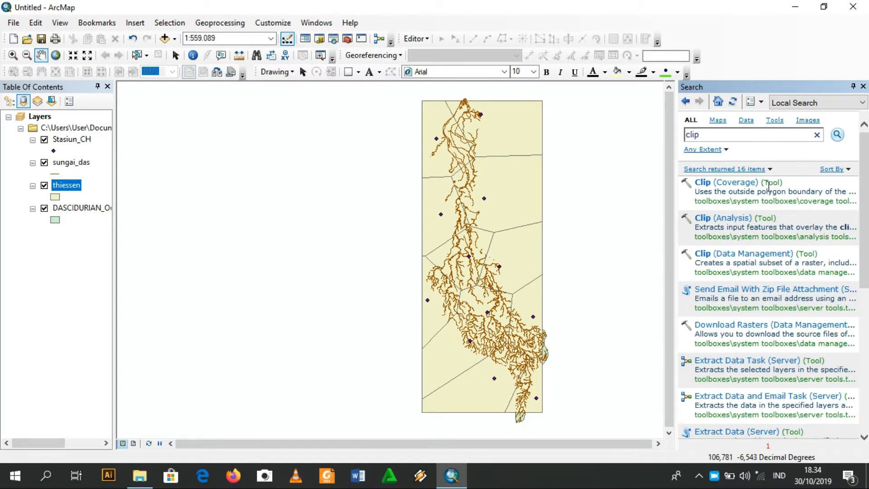
left_click(742, 230)
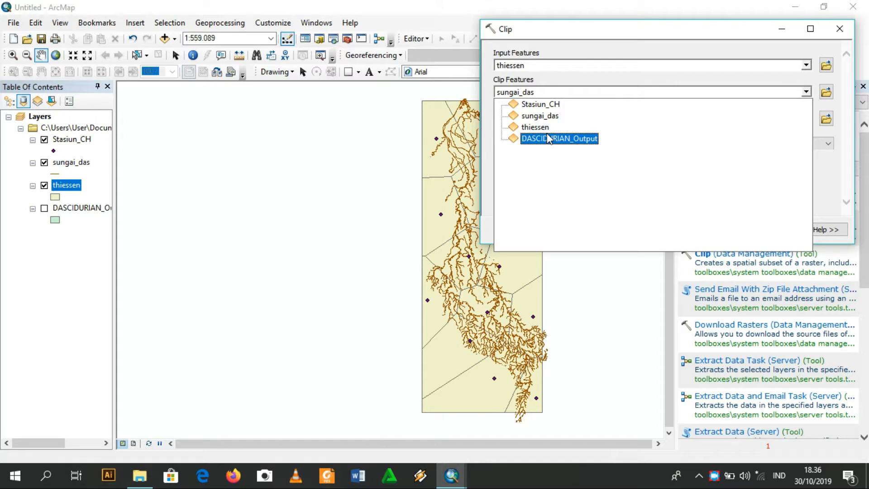
left_click(547, 134)
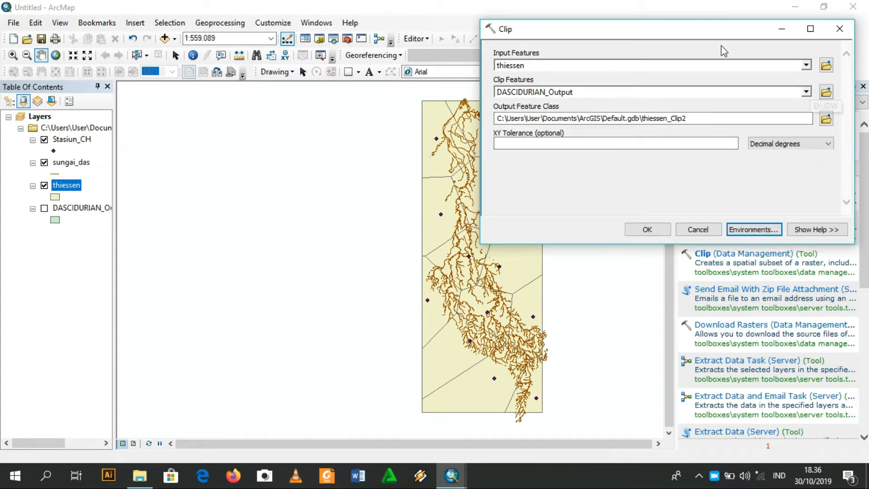
- Set the raster analysis environment to mask DASCIDURIAN_Output with cell size 1, and run the Clip
left_click(764, 231)
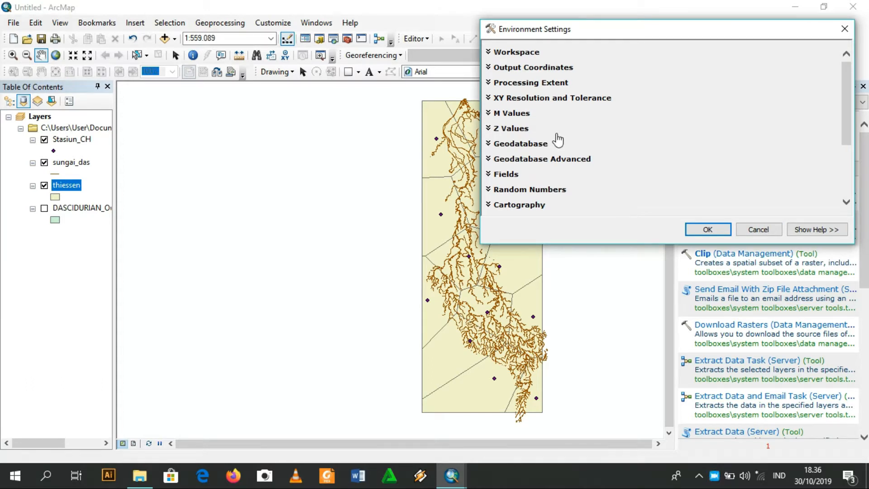
scroll(502, 184, "down", 3)
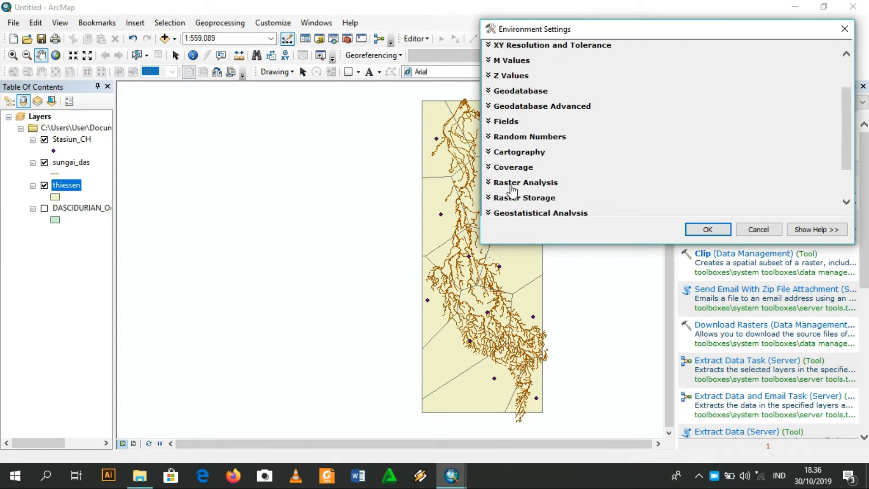
left_click(513, 183)
scroll(569, 185, "down", 3)
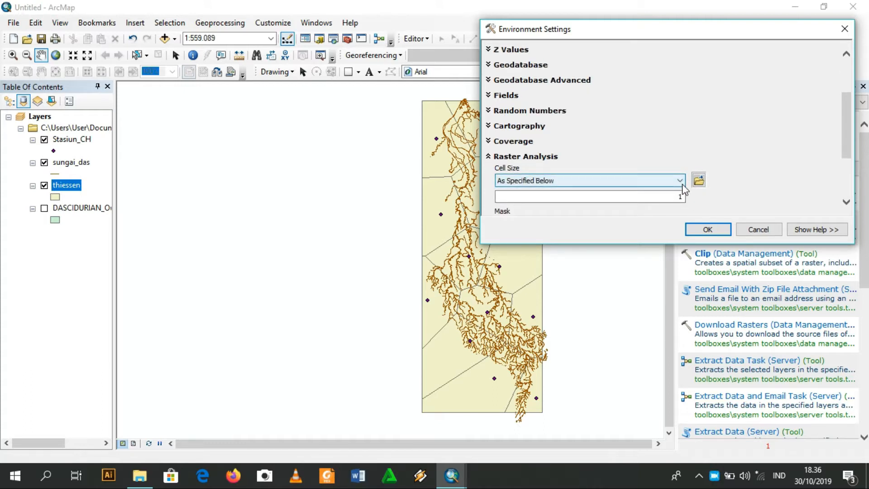
left_click_drag(851, 135, 852, 170)
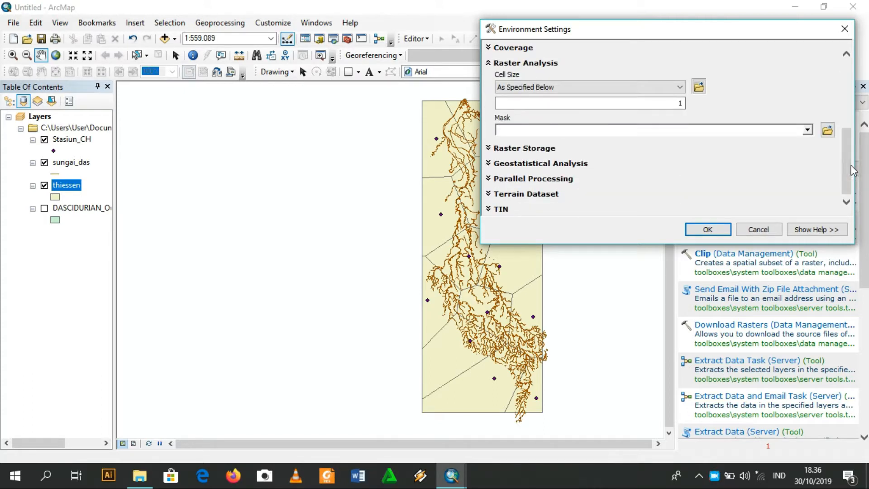
left_click(808, 129)
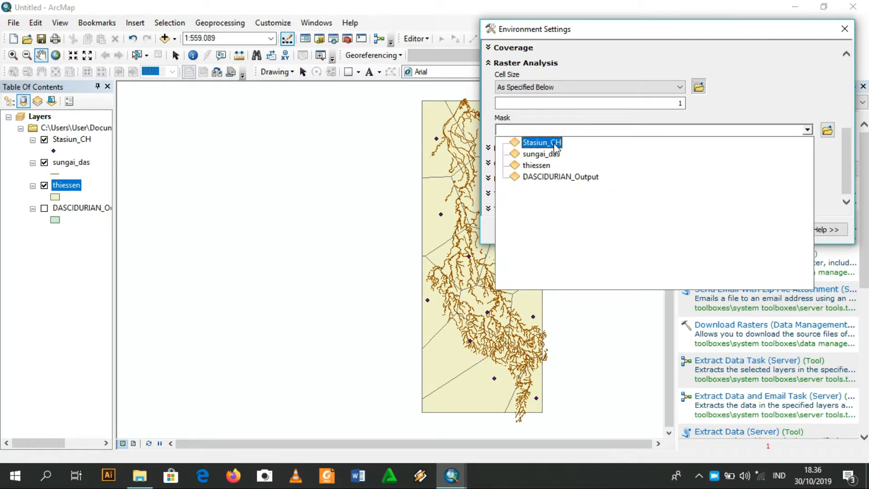
left_click(569, 177)
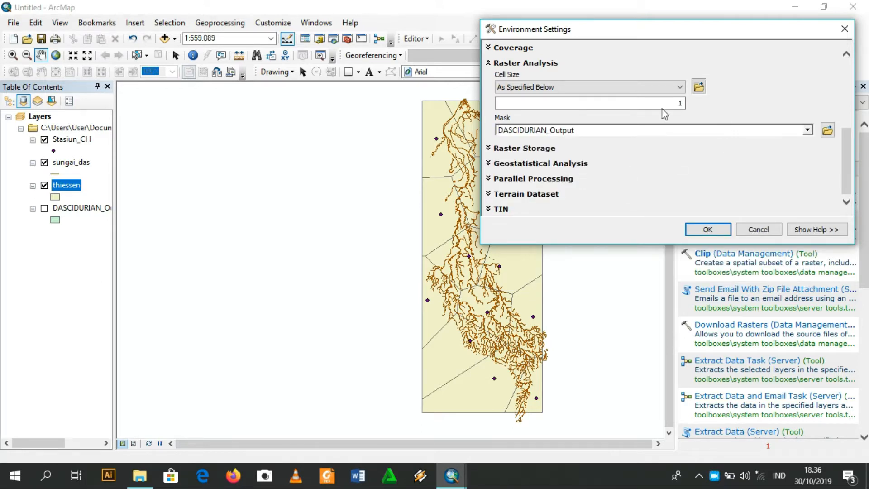
left_click(677, 102)
type("1")
key("Tab")
left_click(709, 229)
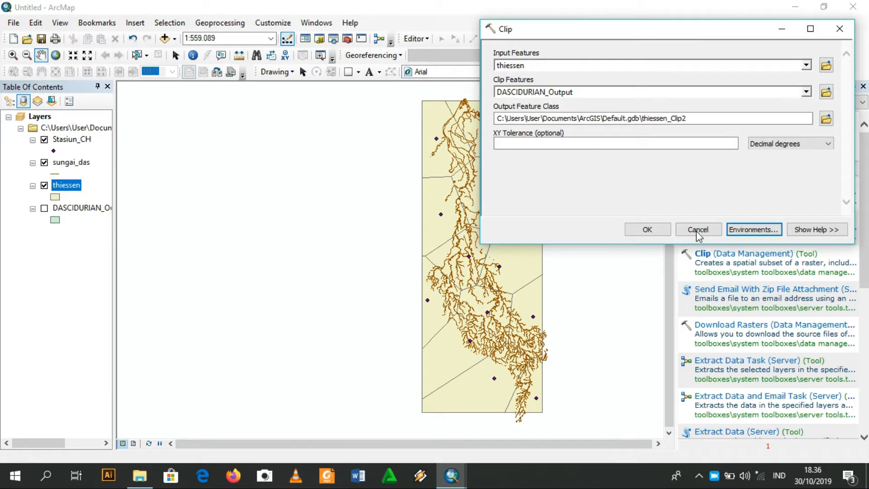
left_click(664, 230)
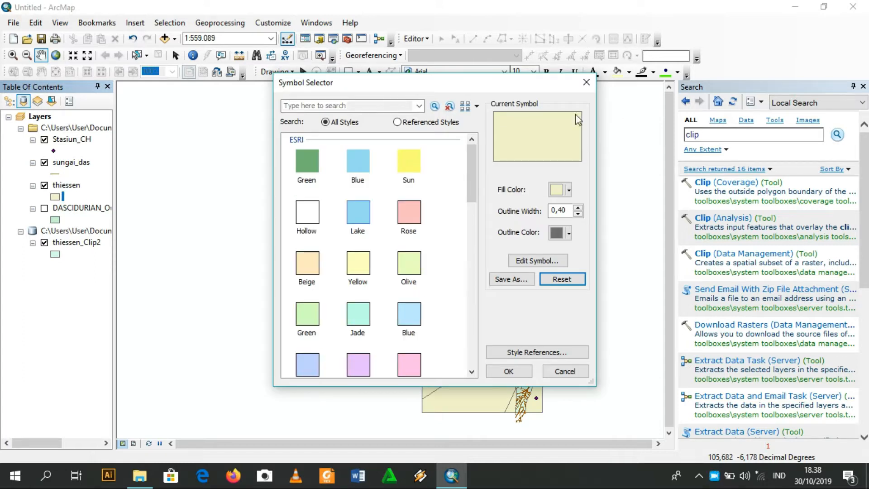
- Leave the thiessen layer's symbol as it is and apply the Hollow symbol to the thiessen_Clip2 layer
left_click(586, 81)
left_click(55, 254)
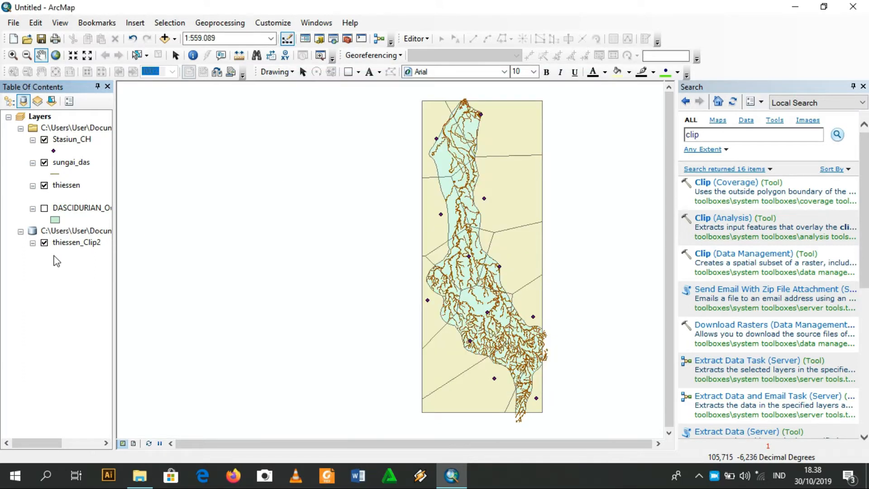
left_click(299, 217)
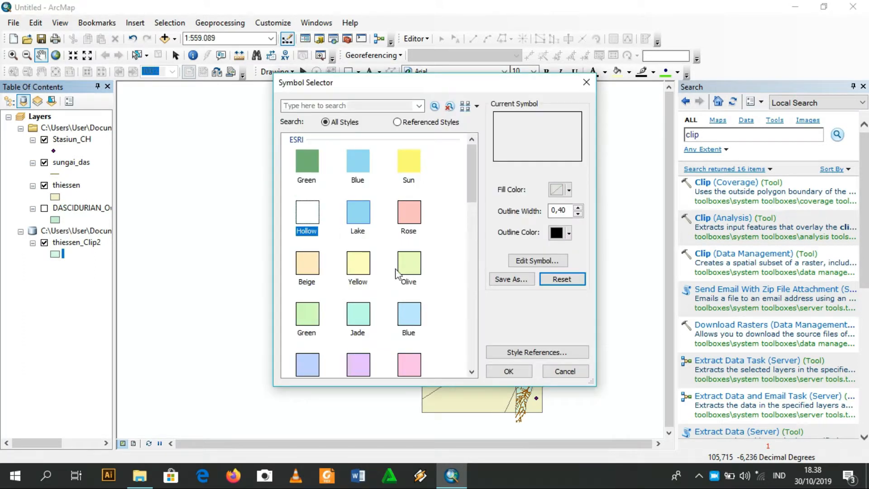
left_click(518, 371)
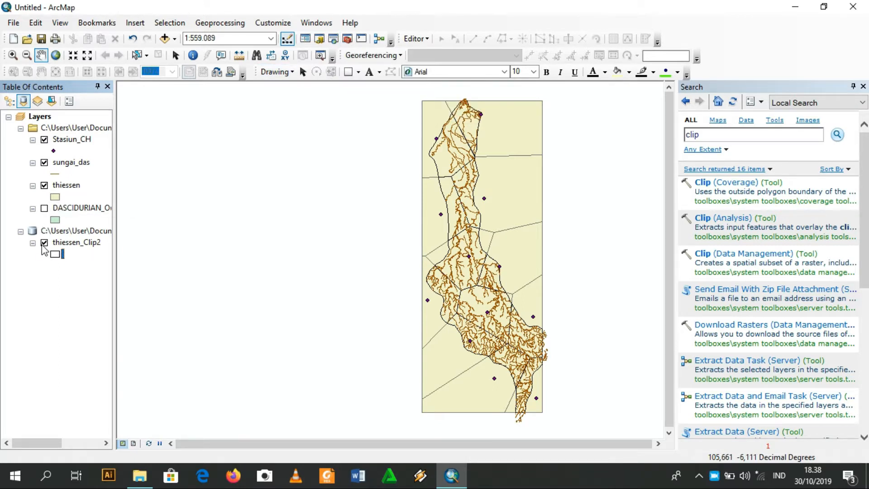
- Find the IDW tool among the 3D Analyst raster interpolation tools in ArcToolbox and open it
left_click(347, 40)
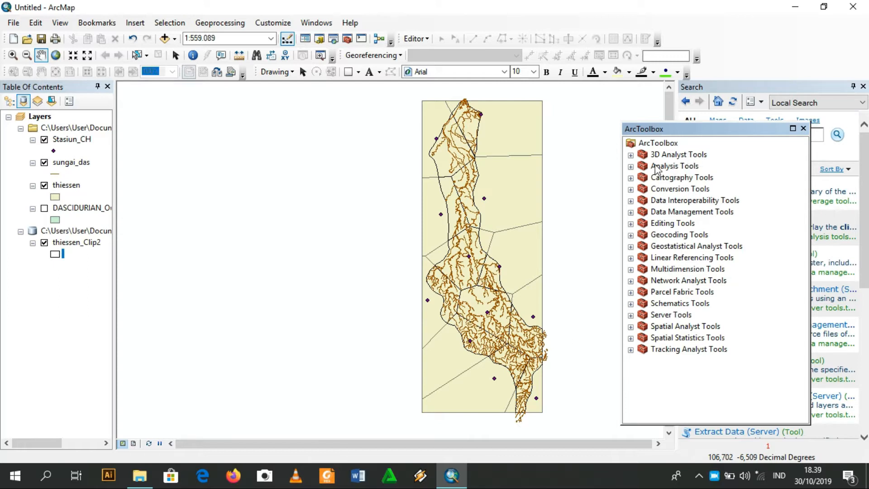
left_click(631, 168)
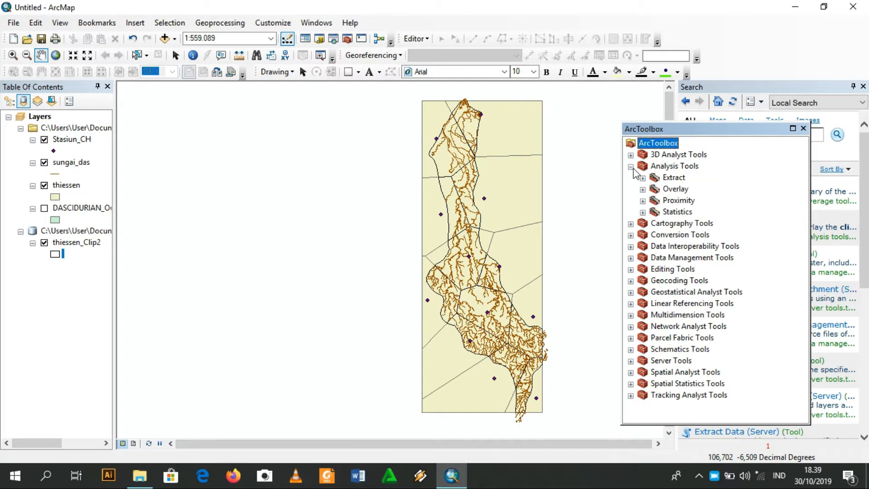
left_click(631, 168)
left_click(632, 155)
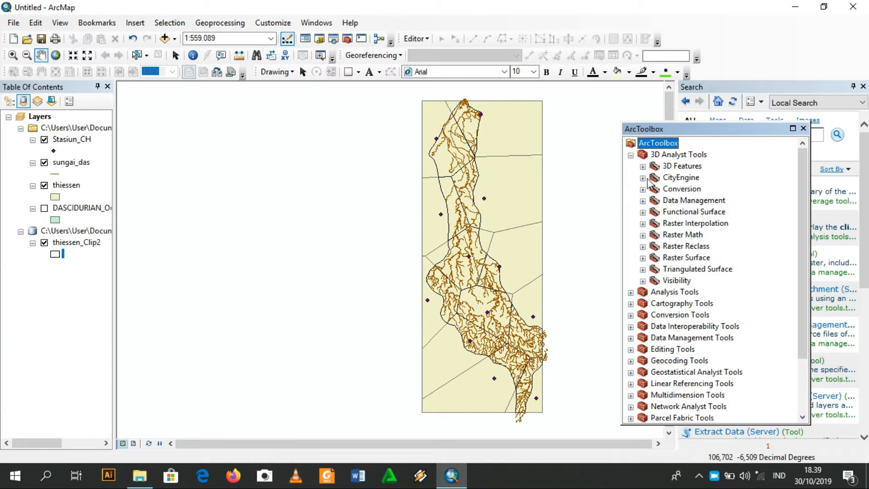
left_click(643, 224)
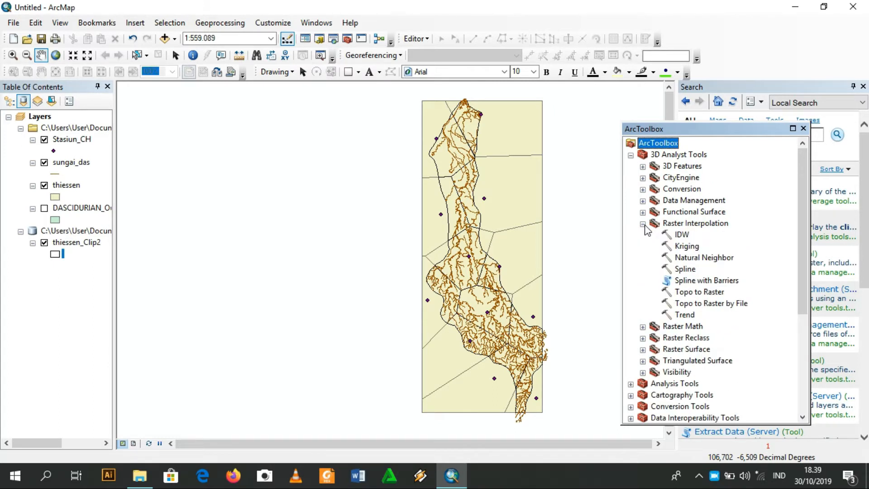
left_click(684, 237)
double_click(684, 235)
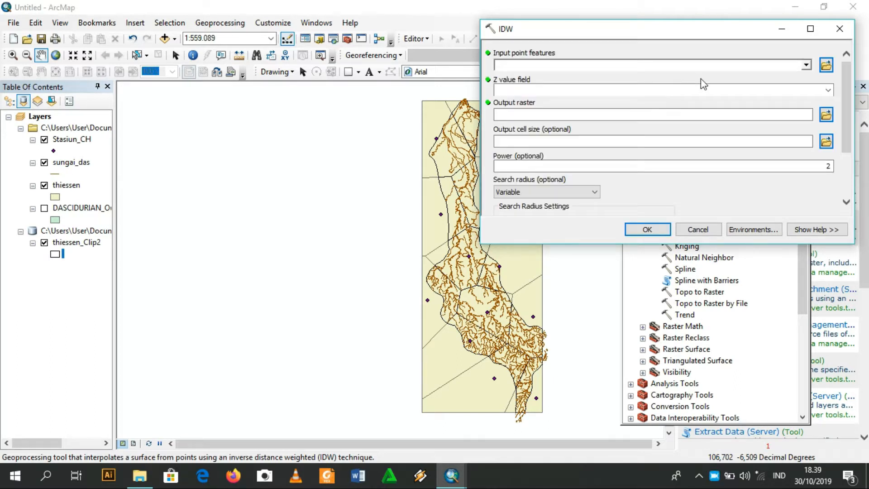
- Set Stasiun_CH as the IDW input point features and review the remaining interpolation parameters
left_click(806, 66)
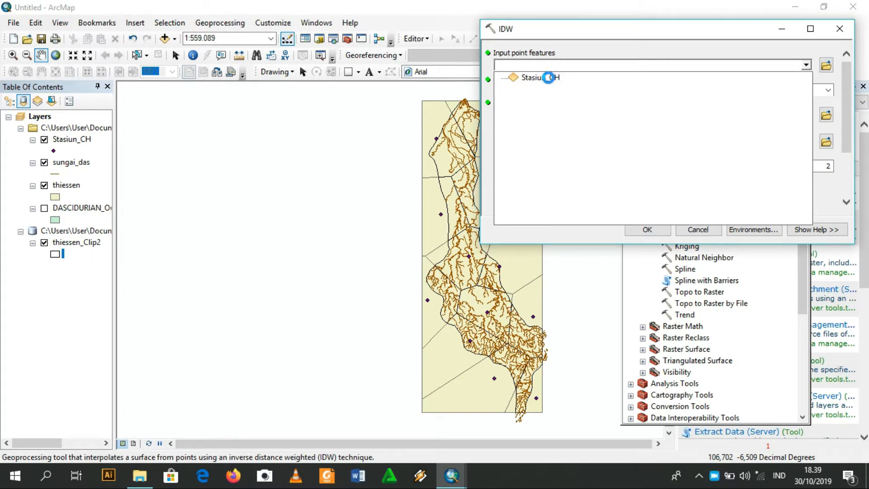
left_click(548, 78)
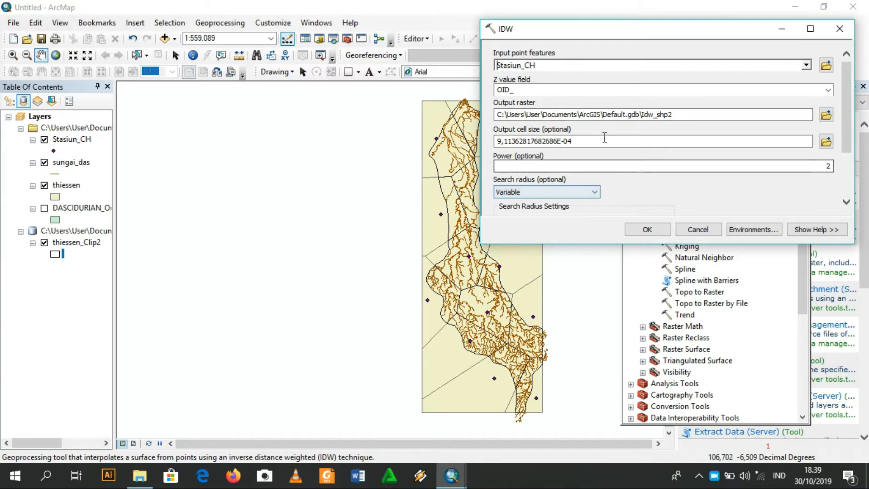
scroll(605, 140, "down", 3)
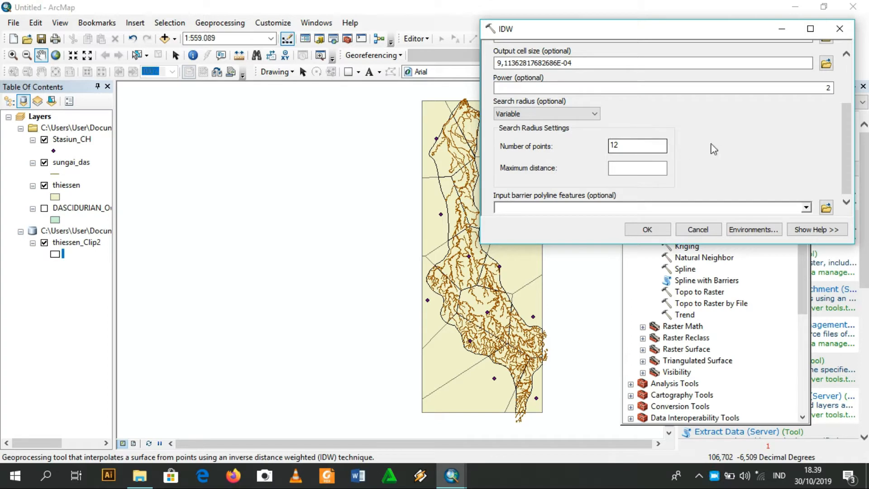
scroll(729, 148, "up", 1)
scroll(729, 148, "up", 2)
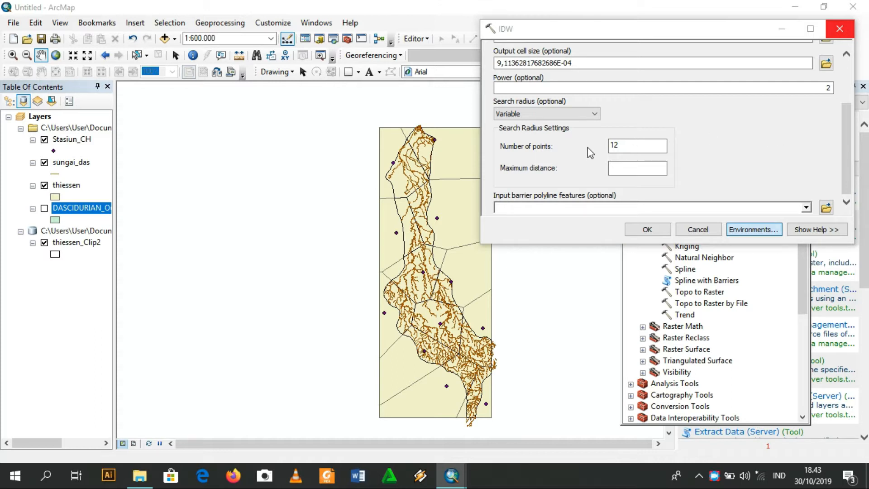
- Set the raster analysis mask in the IDW environment settings to DASCIDURIAN_Output
left_click(754, 229)
scroll(559, 123, "down", 2)
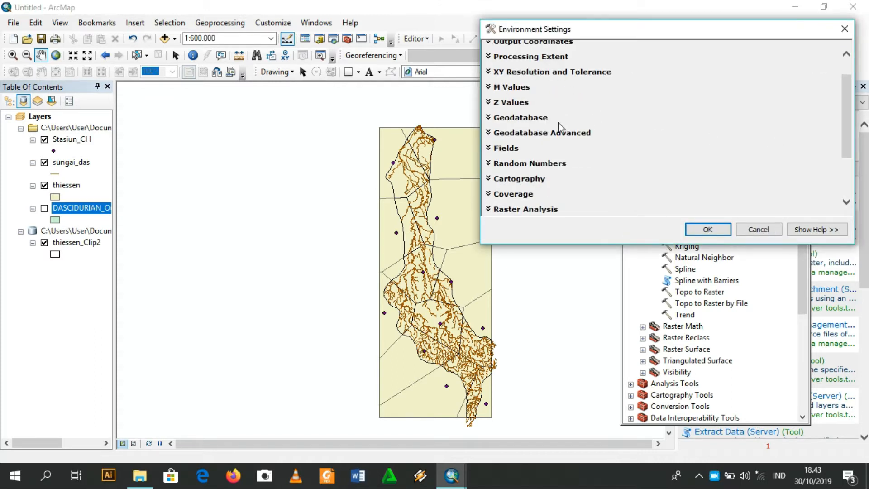
scroll(558, 122, "down", 2)
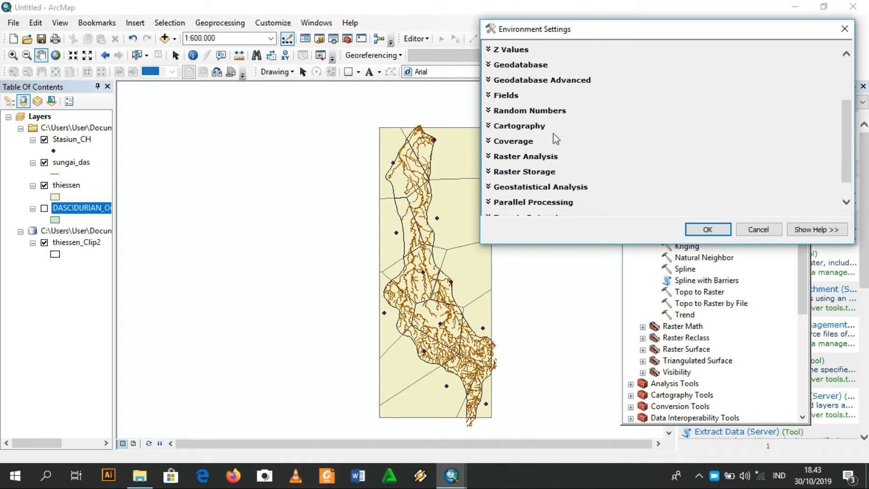
left_click(493, 156)
scroll(605, 194, "down", 1)
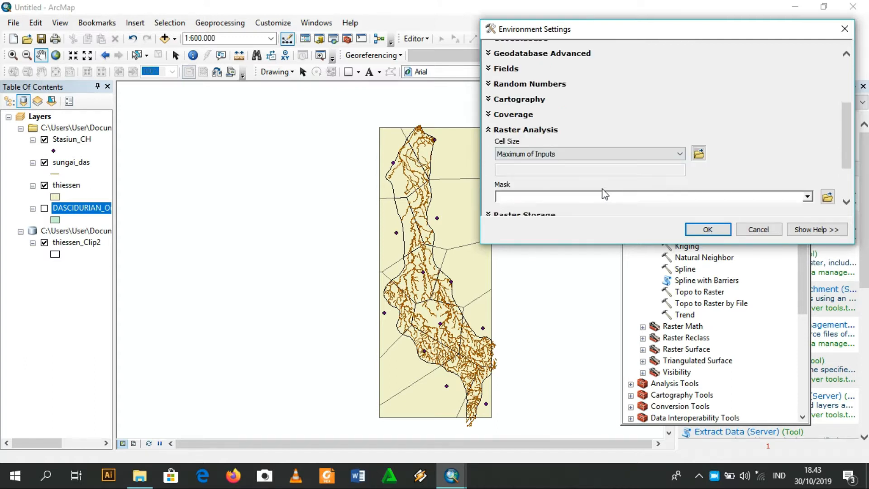
scroll(605, 194, "down", 1)
left_click(808, 171)
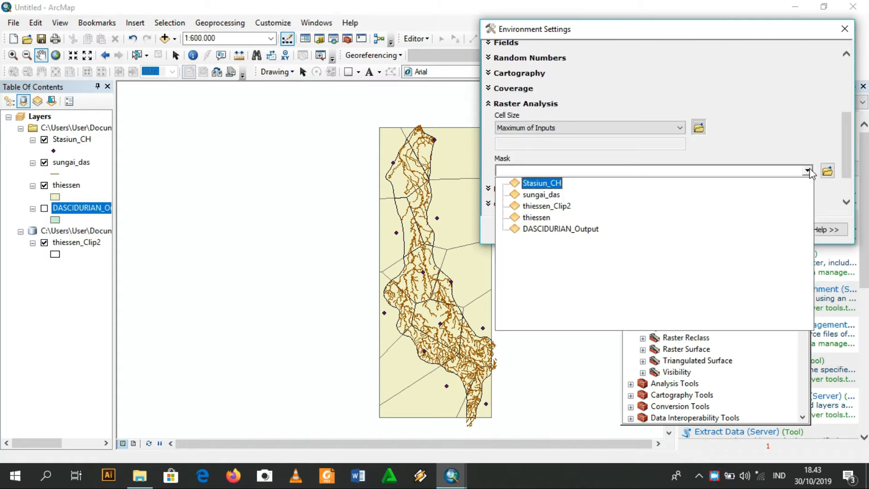
left_click(556, 230)
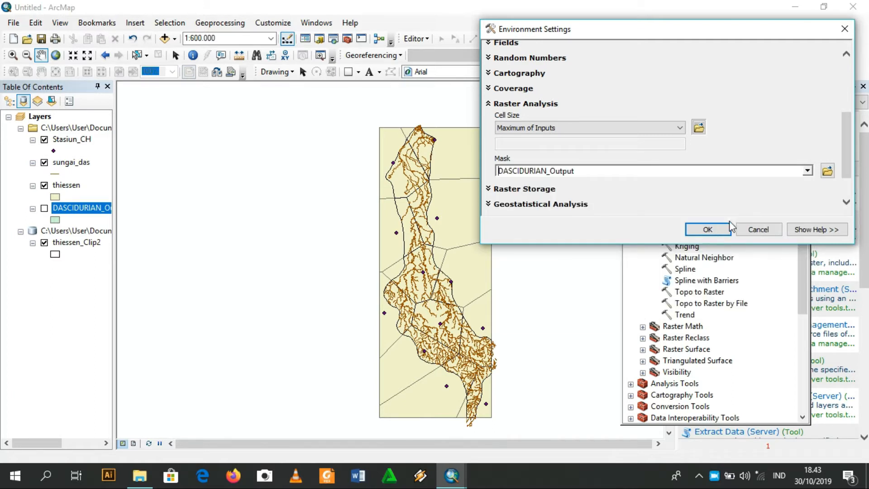
left_click(709, 230)
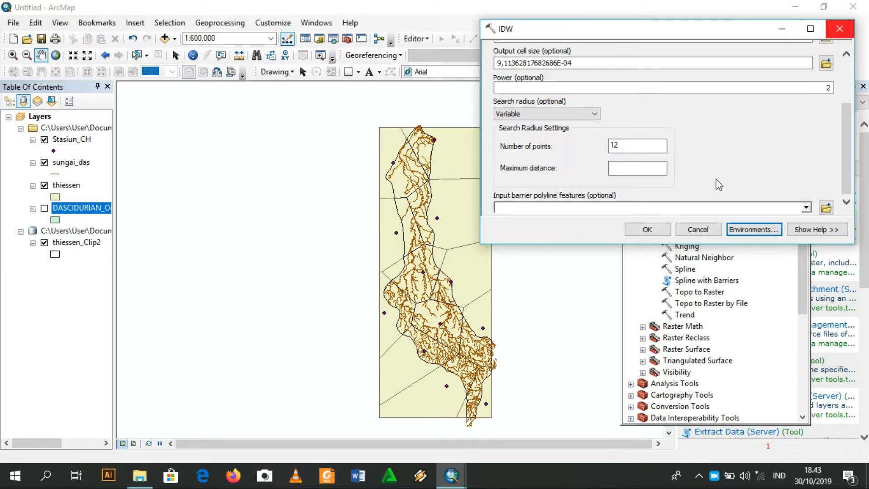
- Run the IDW interpolation and hide the thiessen layer
scroll(683, 165, "up", 3)
left_click(649, 230)
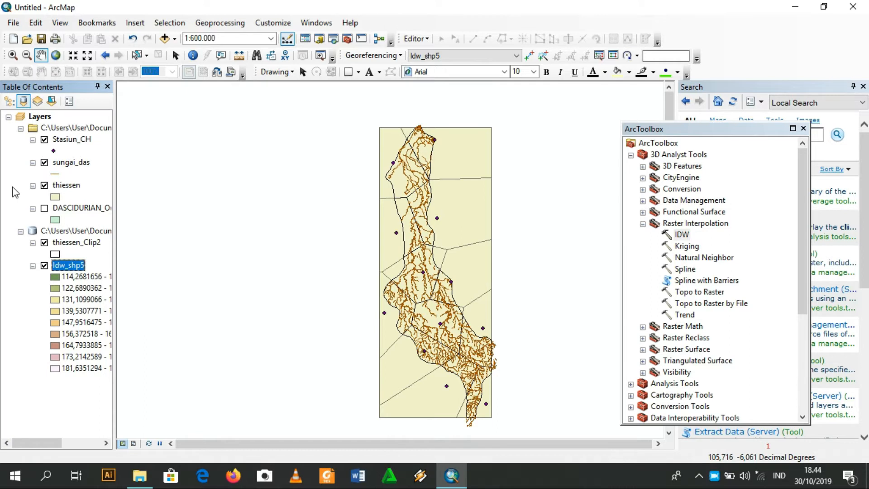
left_click(45, 186)
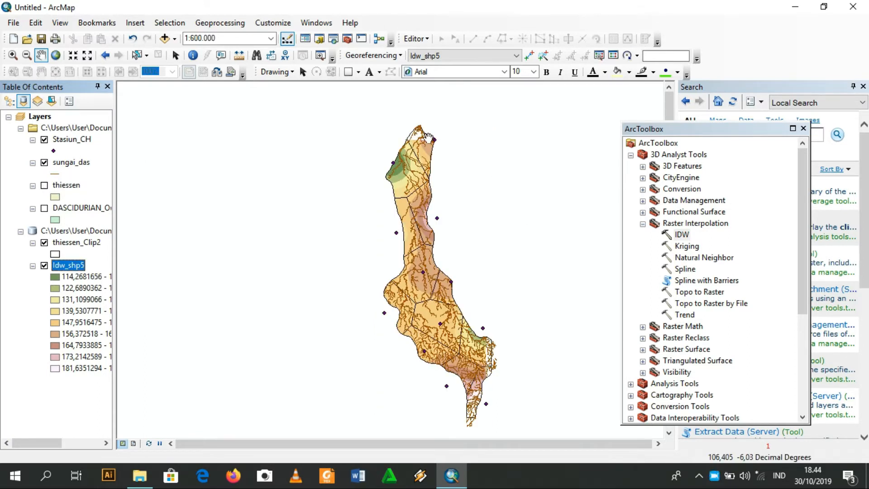
- Search for "contour" and open the Contour (Spatial Analyst) tool
left_click_drag(750, 134, 717, 132)
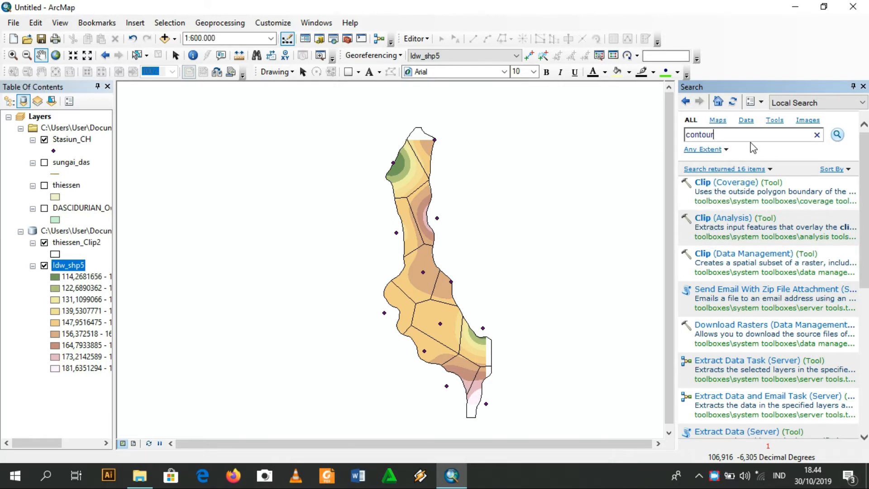
left_click(833, 140)
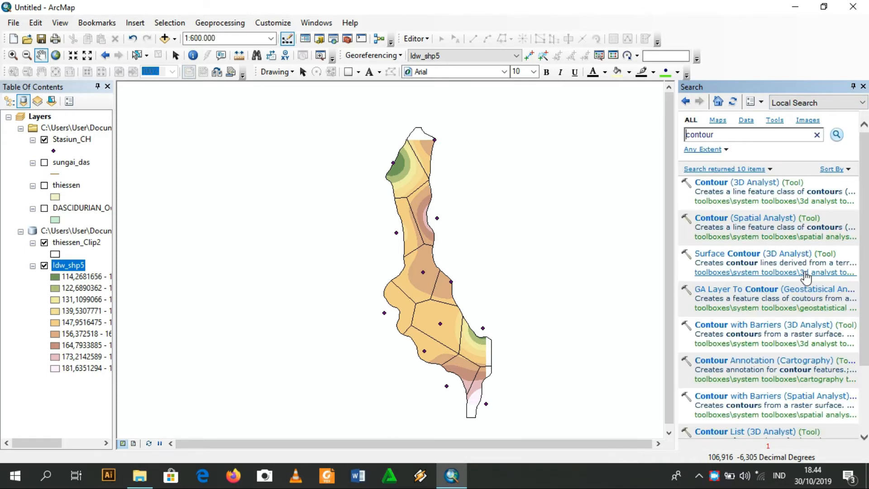
left_click(752, 217)
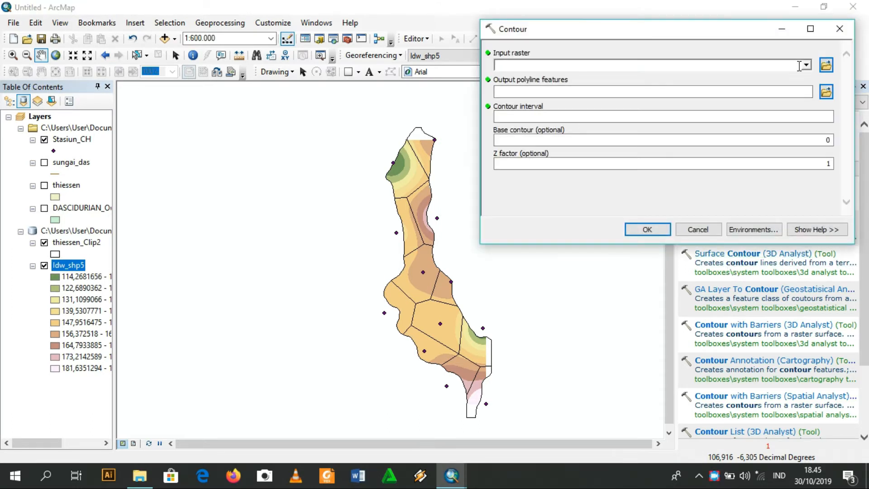
- Generate contours from the Idw_shp5 raster with a contour interval of 12
left_click(807, 65)
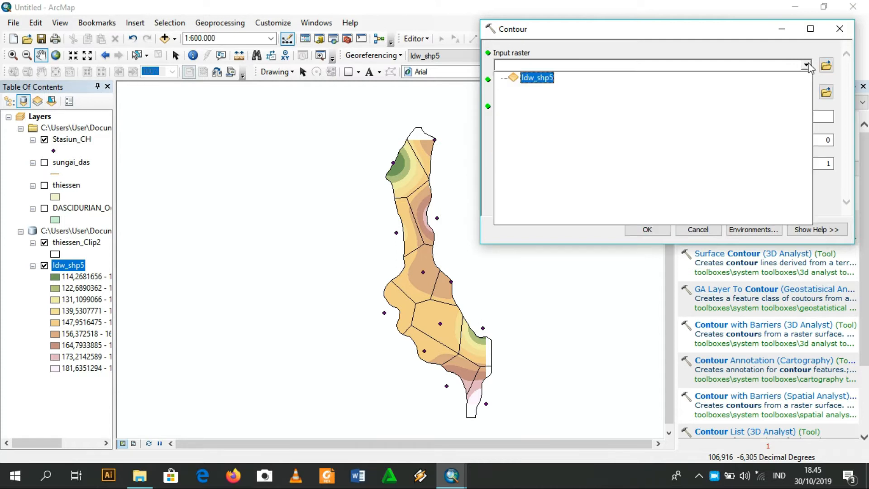
left_click(541, 78)
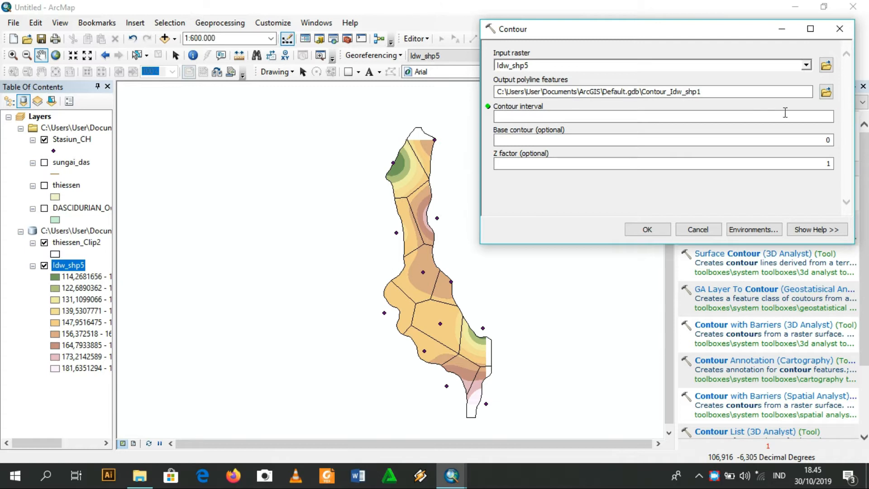
left_click(701, 114)
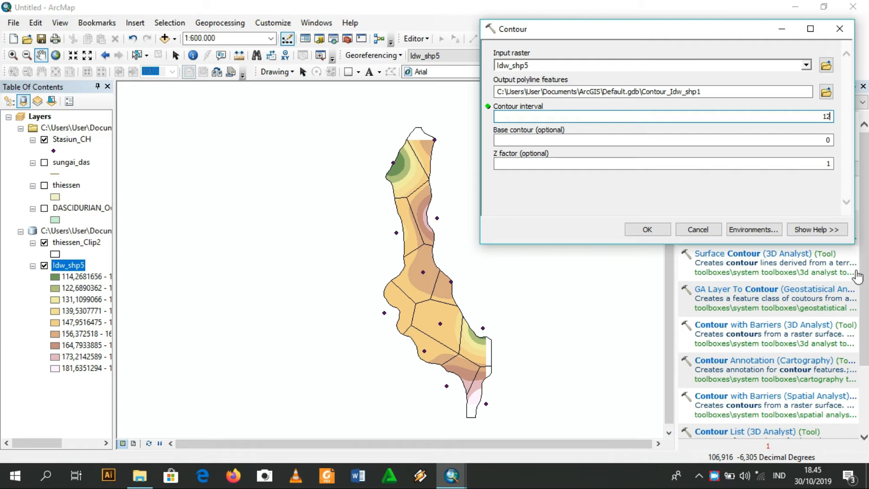
left_click(648, 229)
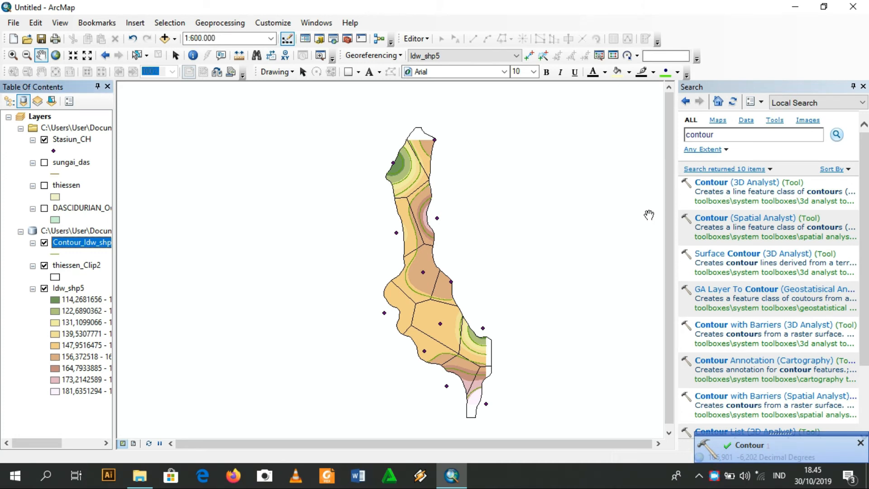
- Apply the Highway Ramp line symbol to the contour layer
left_click(55, 254)
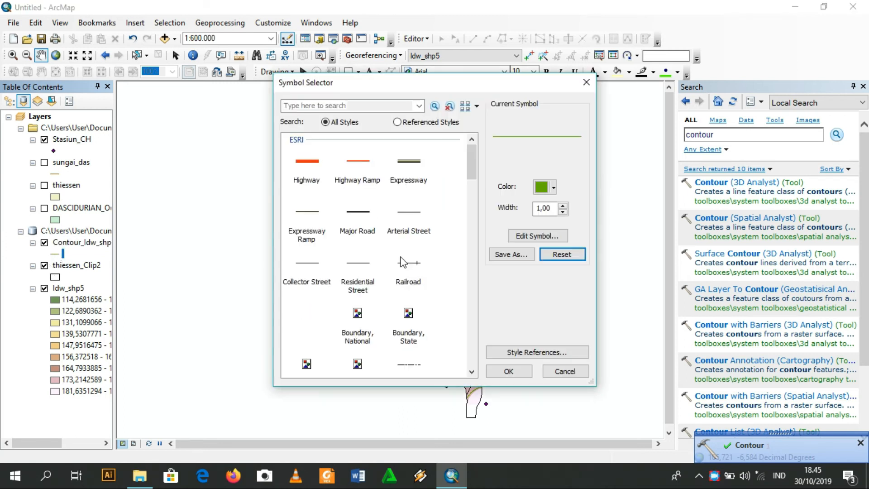
left_click(363, 170)
left_click(519, 374)
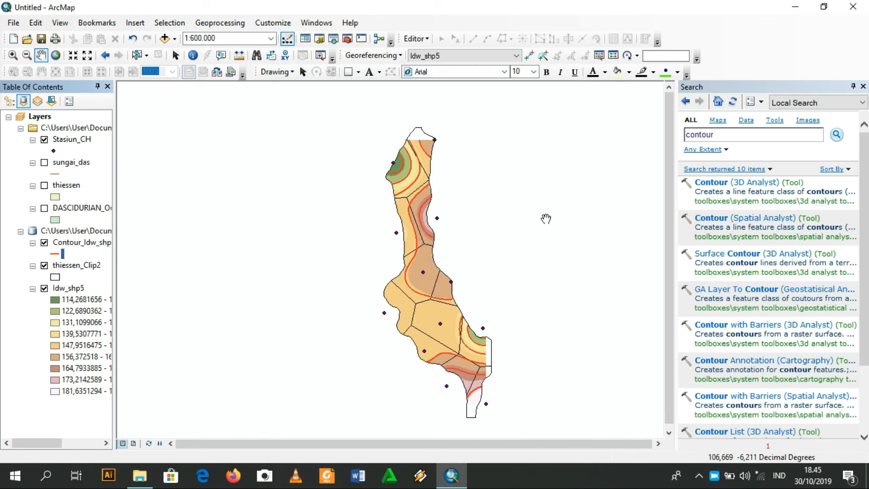